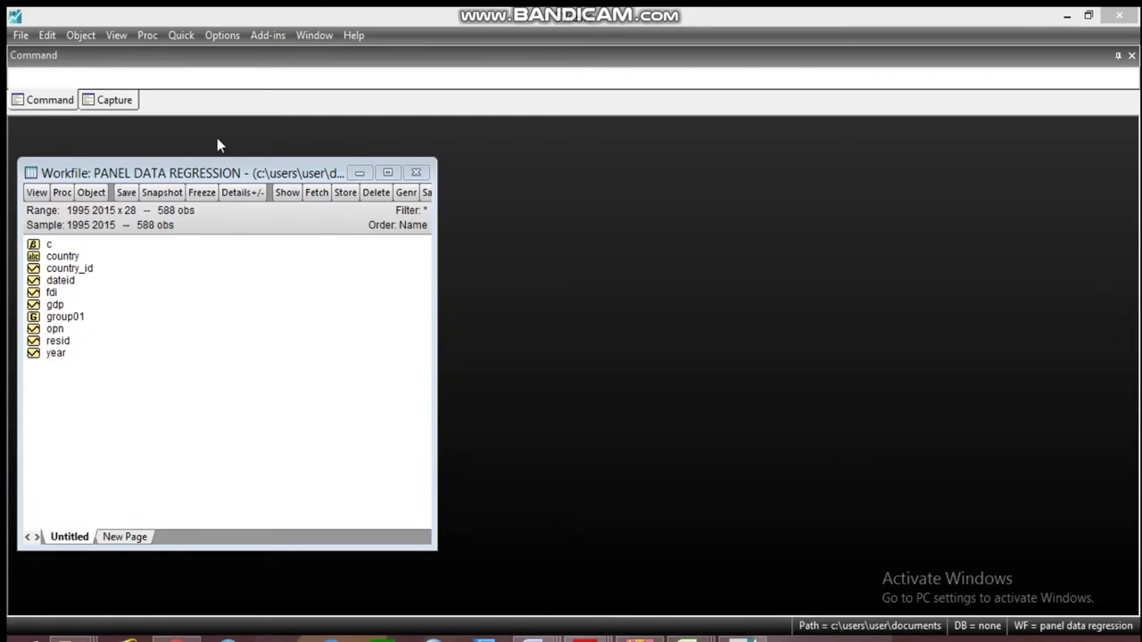
pyautogui.moveTo(213, 174); pyautogui.dragTo(236, 193)
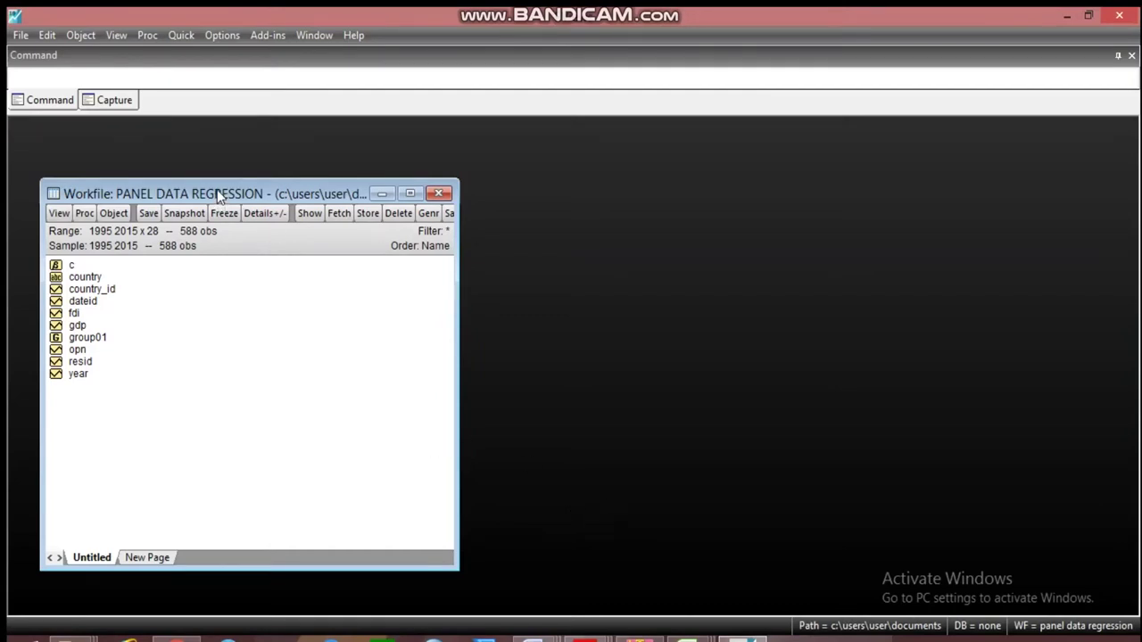
pyautogui.moveTo(217, 195); pyautogui.dragTo(205, 220)
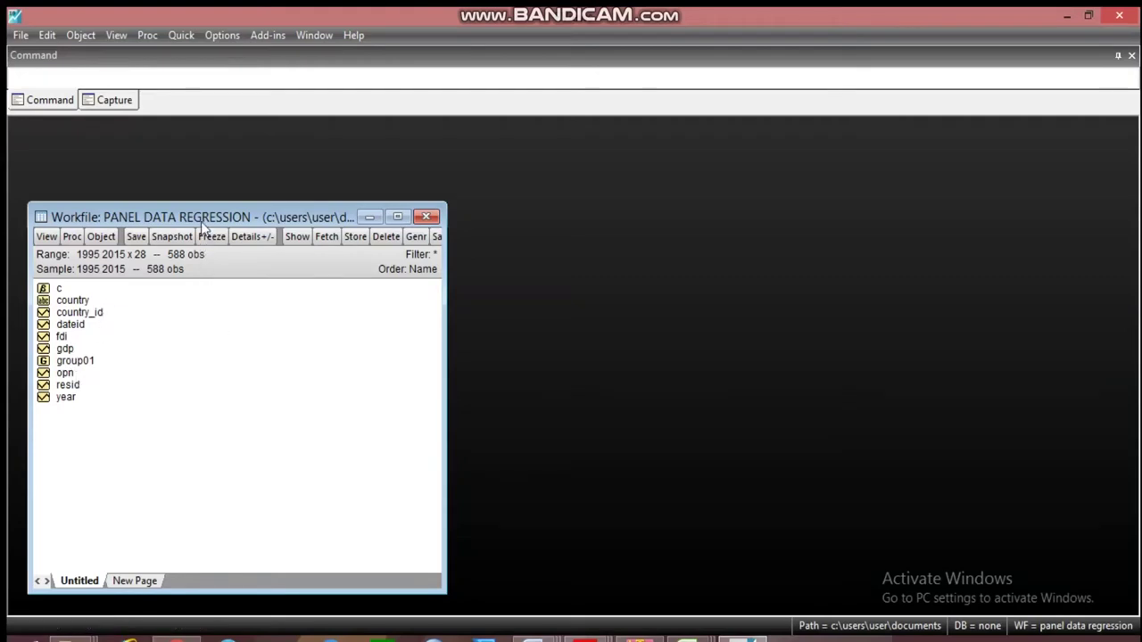
pyautogui.moveTo(201, 218)
pyautogui.mouseDown()
pyautogui.moveTo(221, 233)
pyautogui.moveTo(221, 210)
pyautogui.mouseUp()
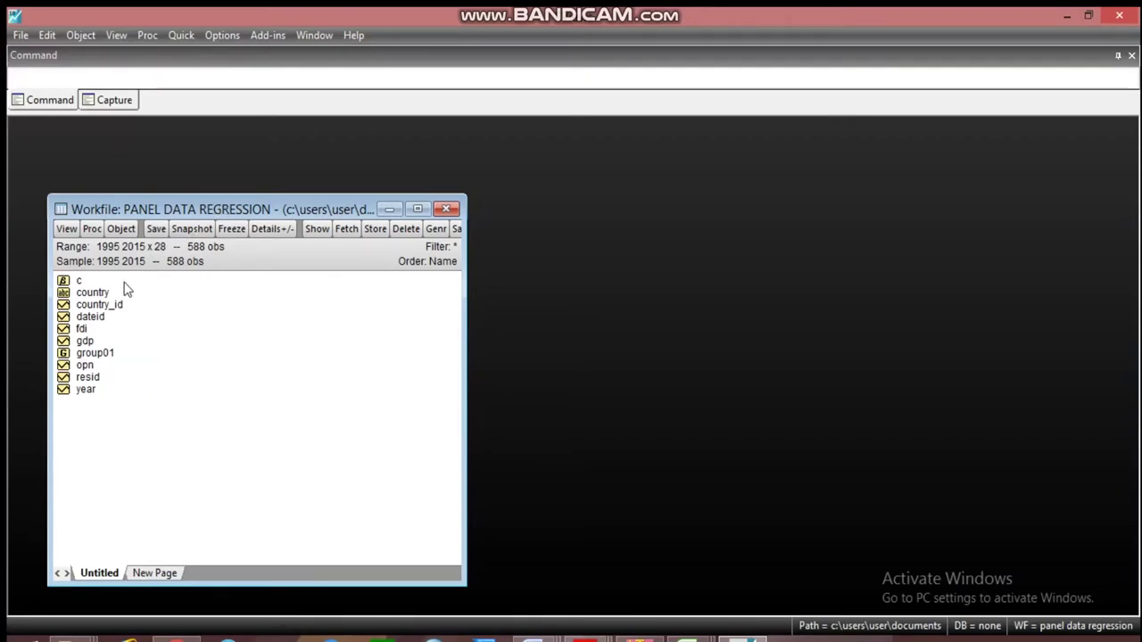
pyautogui.click(85, 341)
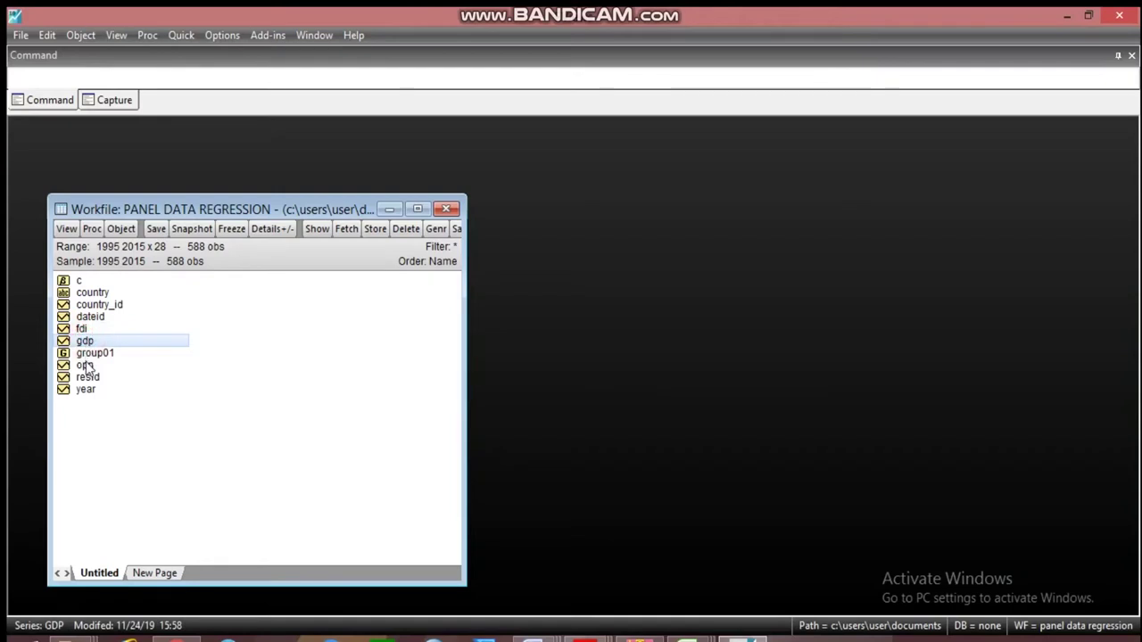
pyautogui.click(86, 366)
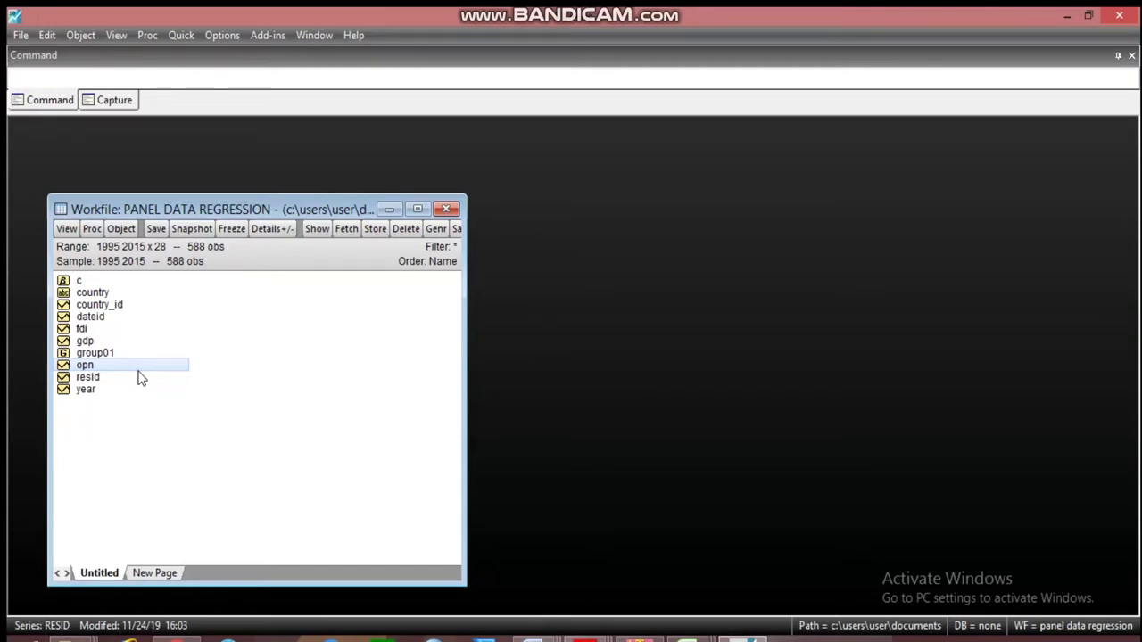
# - Open the fdi series and run a Summary panel unit root test on it in level with individual intercept
pyautogui.doubleClick(83, 330)
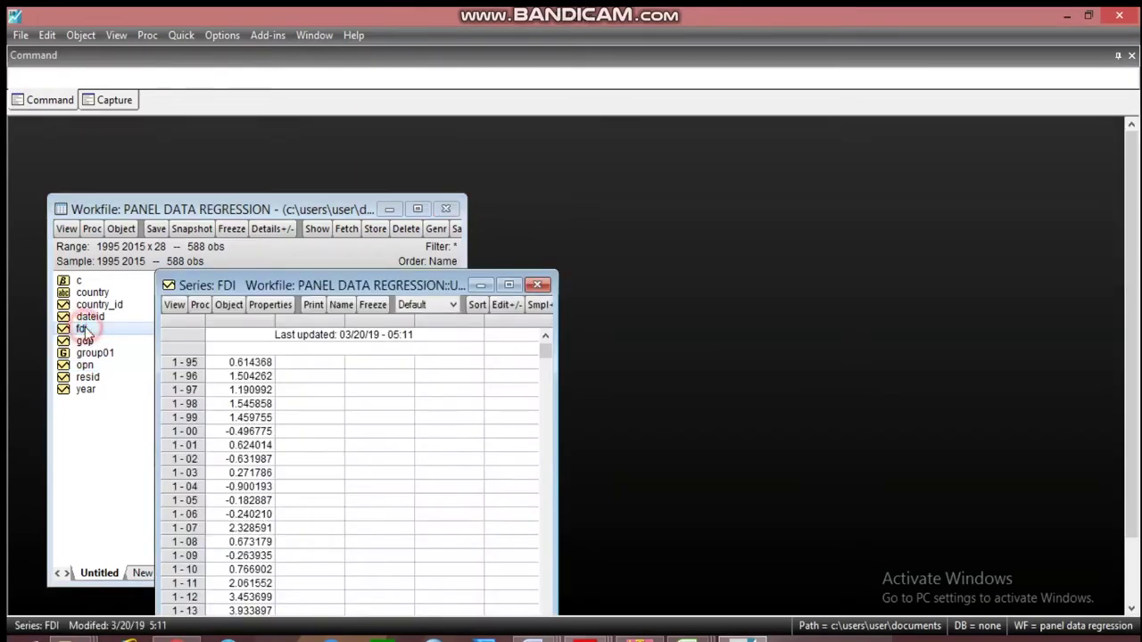
pyautogui.moveTo(338, 281); pyautogui.dragTo(447, 176)
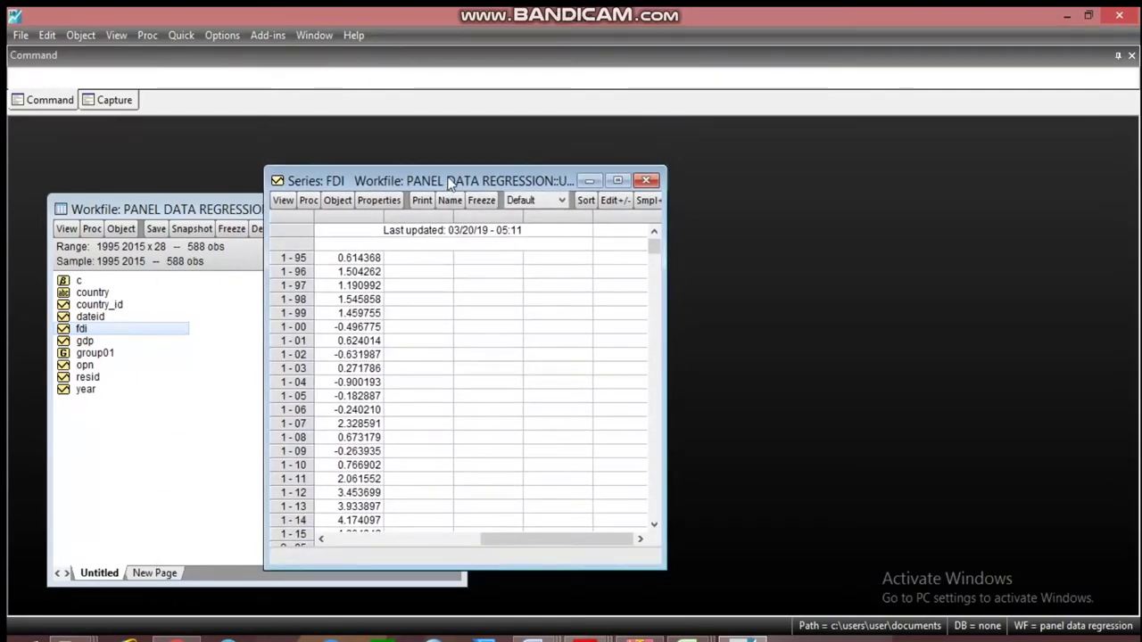
pyautogui.click(284, 201)
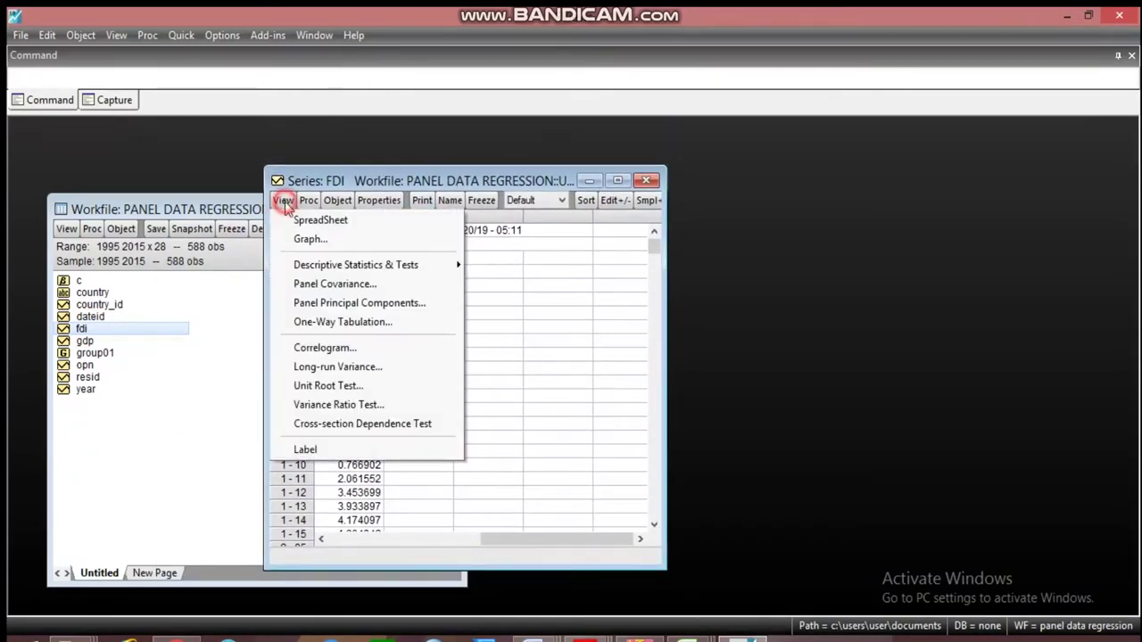
pyautogui.click(328, 386)
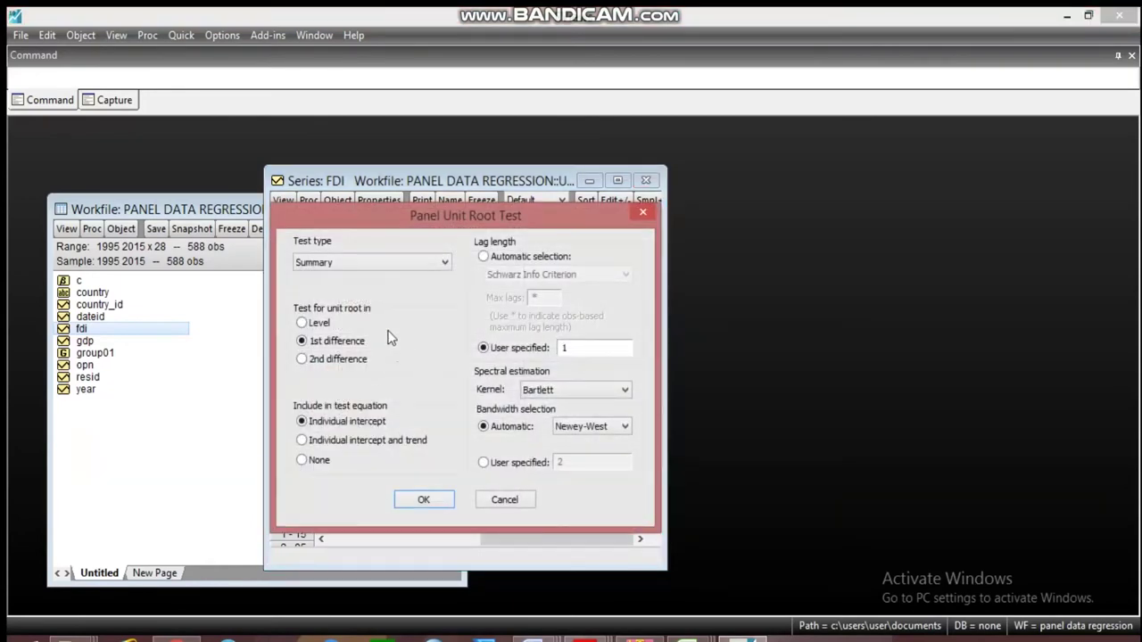
pyautogui.click(301, 324)
pyautogui.click(375, 264)
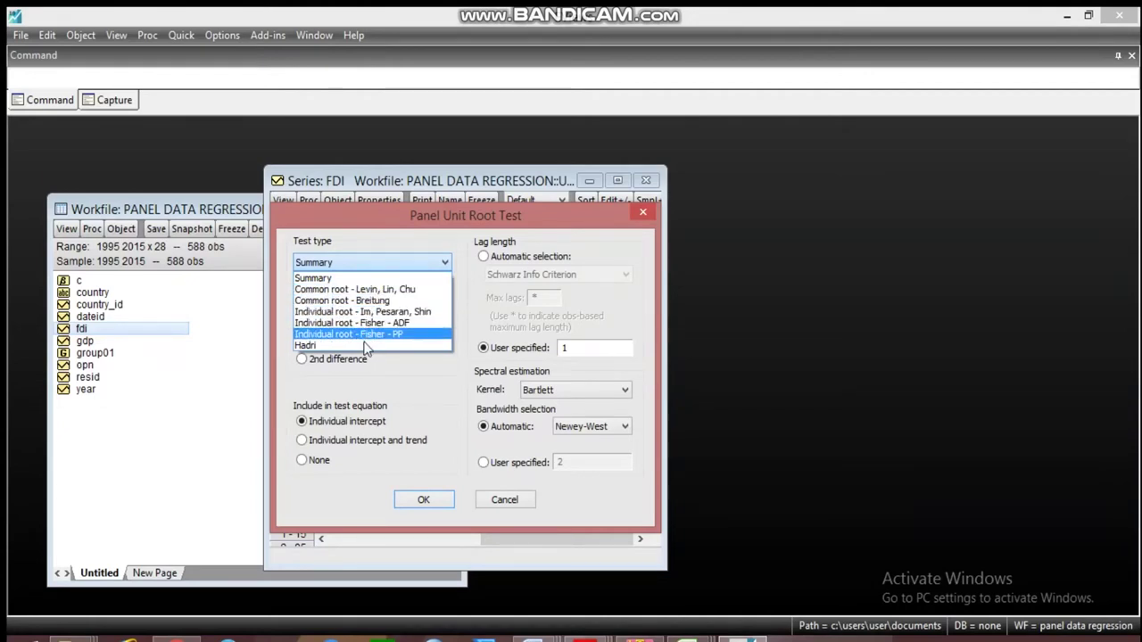
pyautogui.click(340, 279)
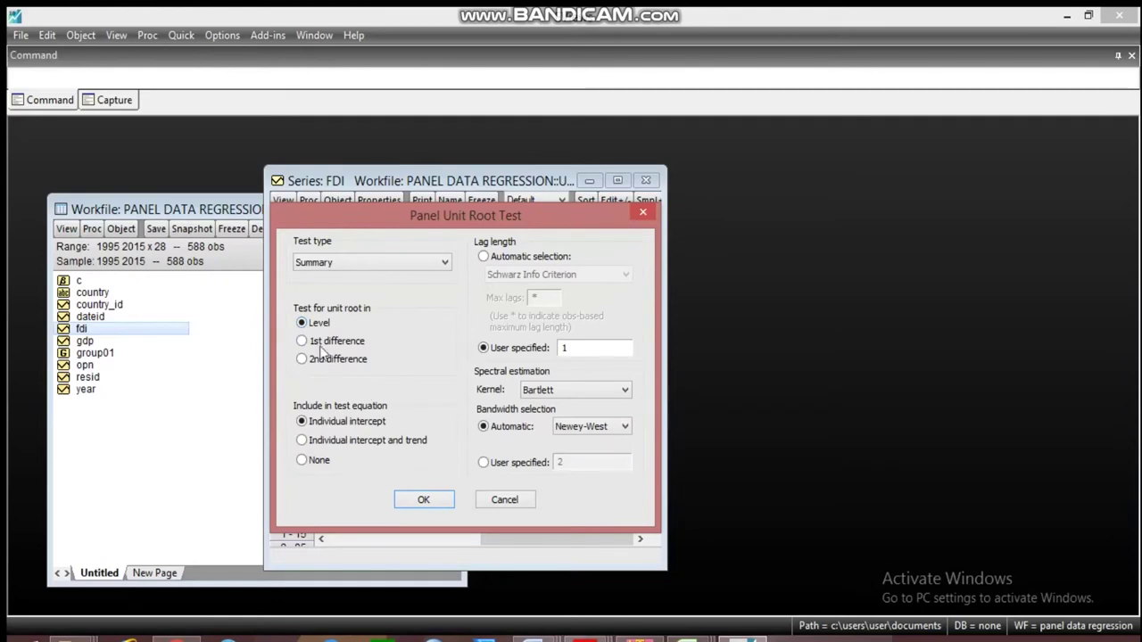
pyautogui.click(425, 501)
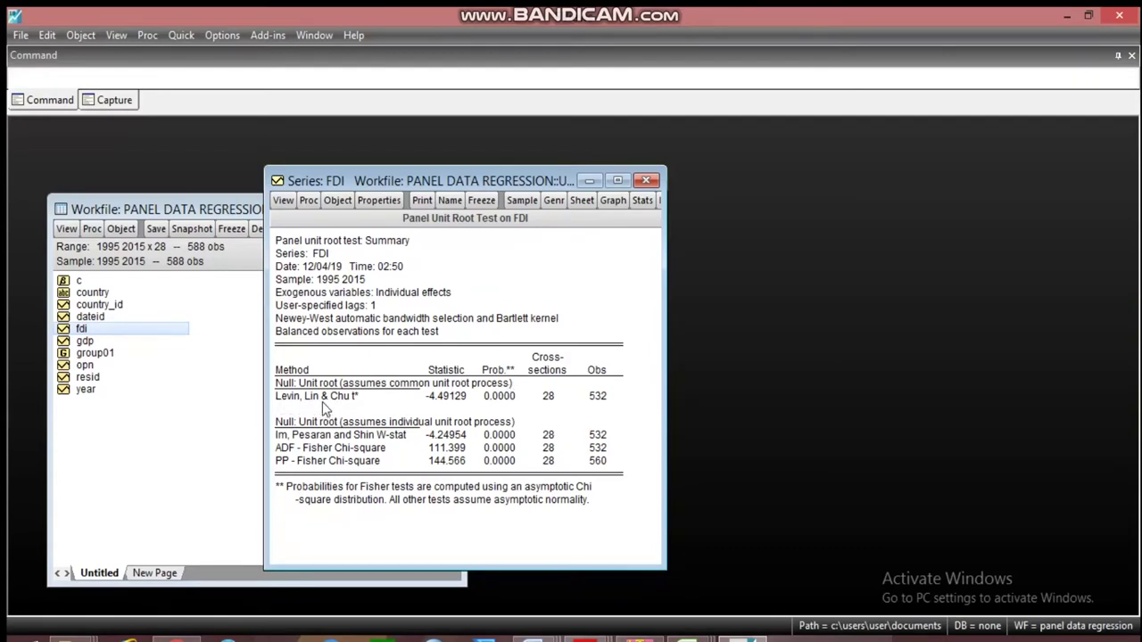
# - Examine the statistics of each unit root method in the FDI test output and close the series
pyautogui.click(435, 398)
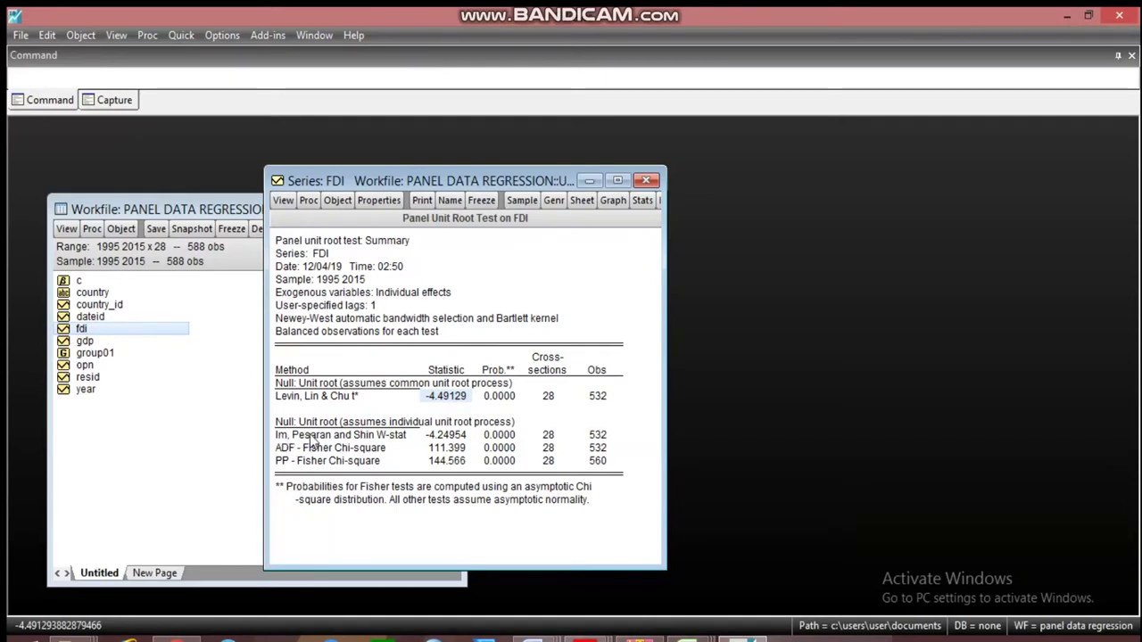
pyautogui.click(440, 436)
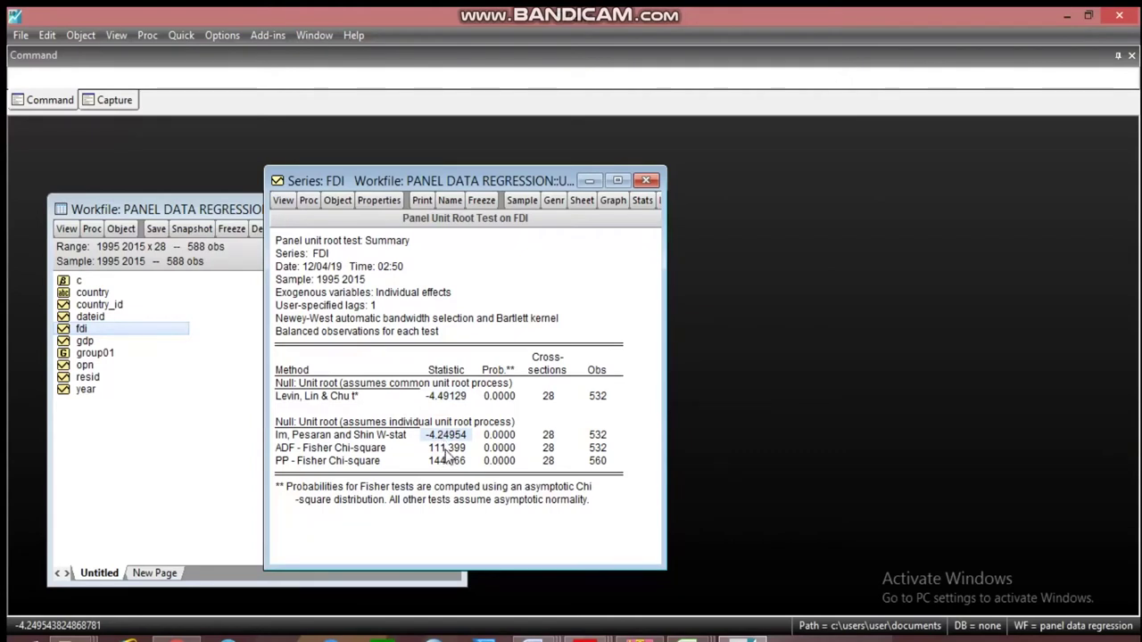
pyautogui.click(445, 448)
pyautogui.click(446, 461)
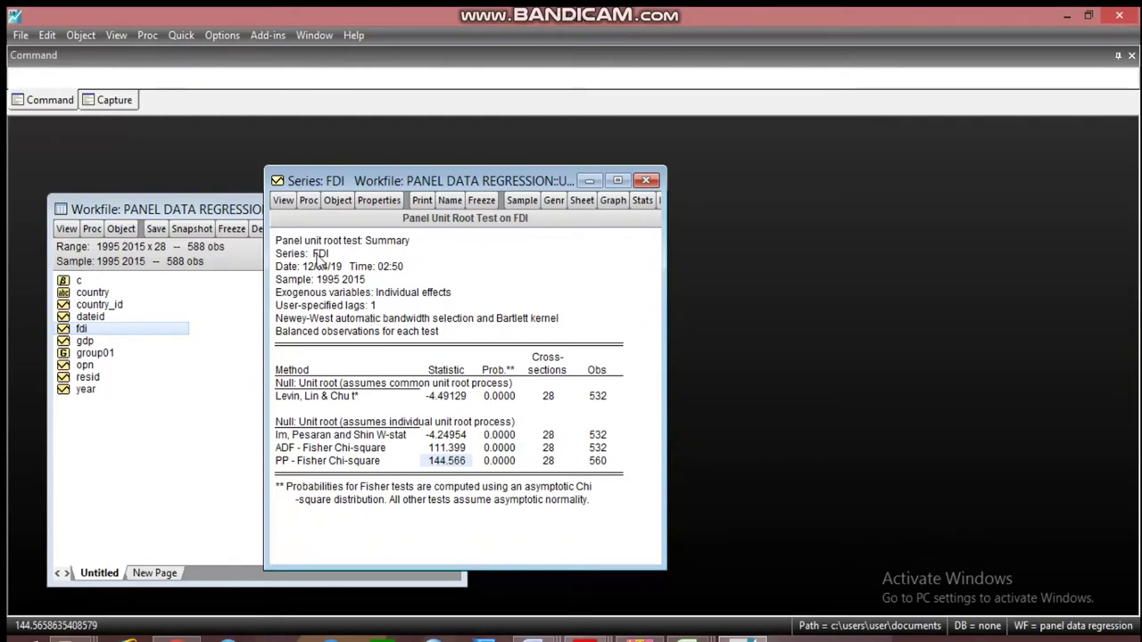
pyautogui.click(288, 201)
pyautogui.click(646, 181)
pyautogui.click(646, 181)
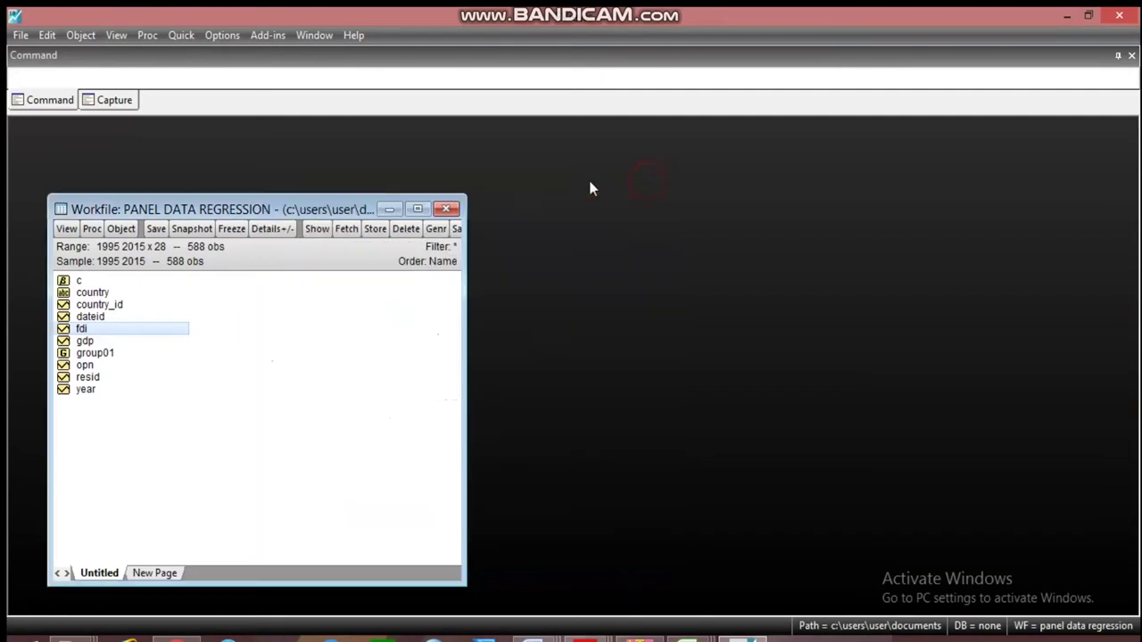
# - Open the gdp series and run a Summary panel unit root test on it in level with individual intercept
pyautogui.doubleClick(87, 344)
pyautogui.moveTo(332, 306); pyautogui.dragTo(428, 158)
pyautogui.click(289, 185)
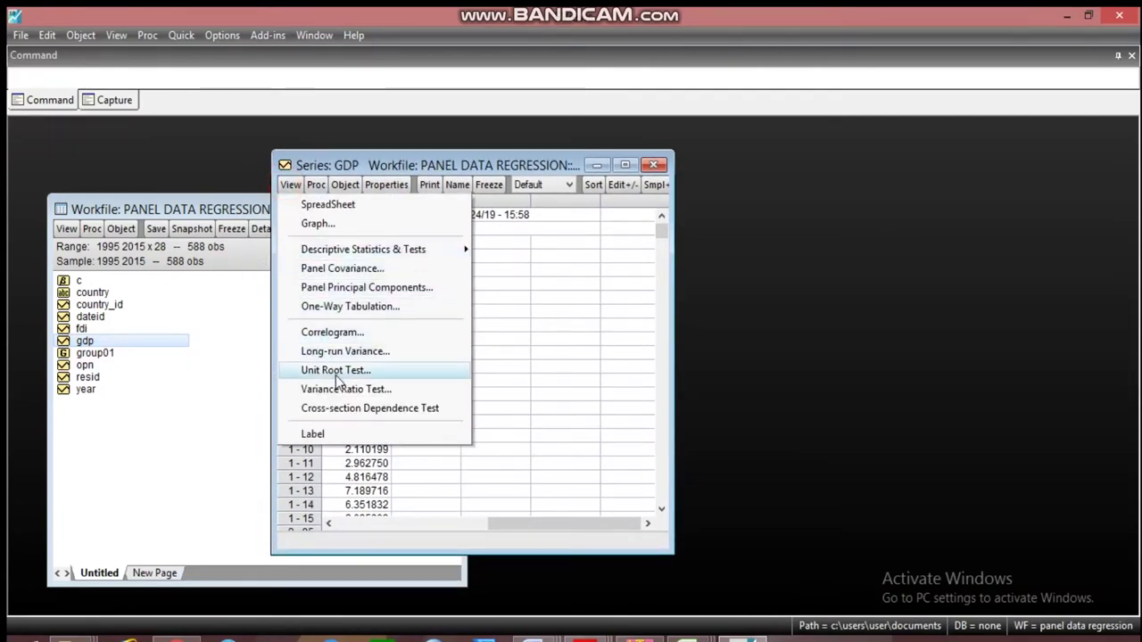
pyautogui.click(335, 371)
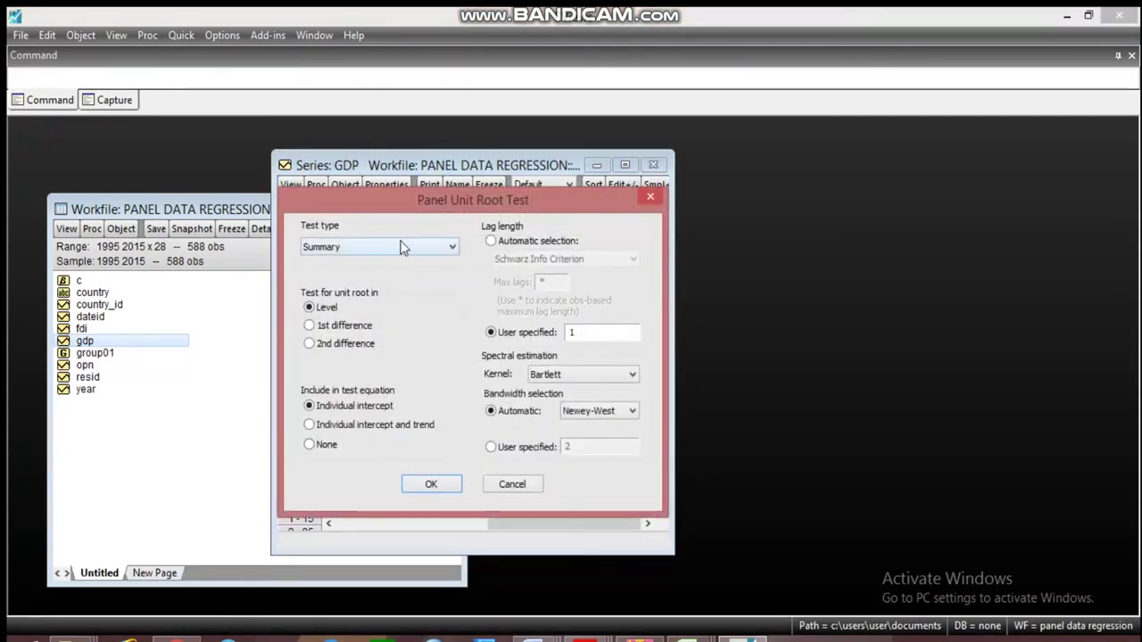
pyautogui.click(428, 482)
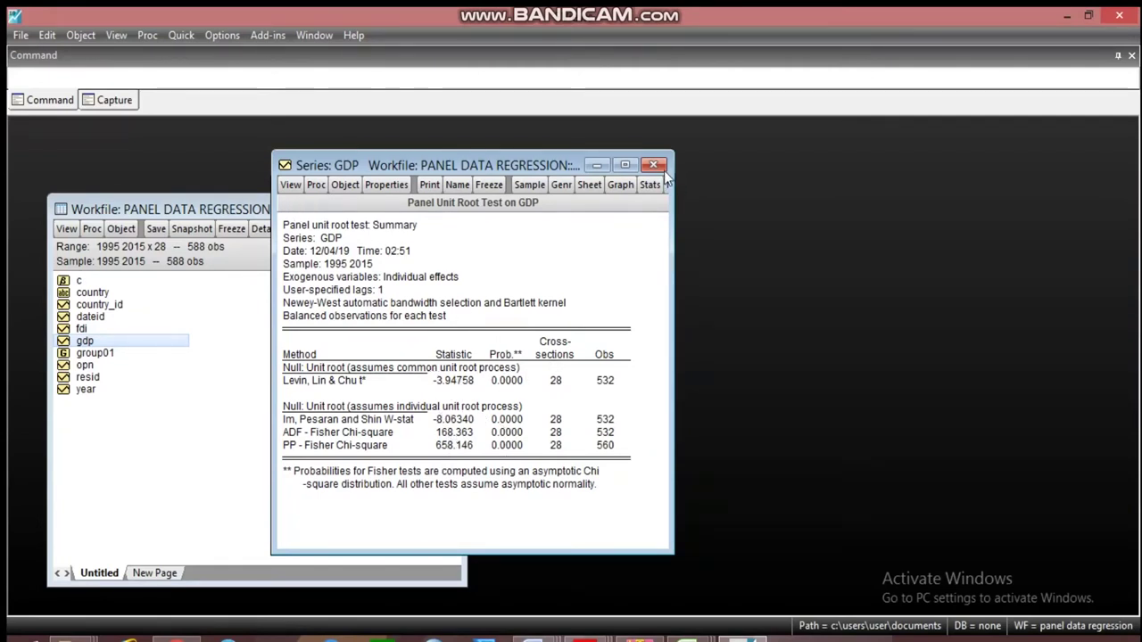
# - Plot the GDP series as a basic Line & Symbol graph with stacked cross sections to inspect its pattern
pyautogui.click(291, 186)
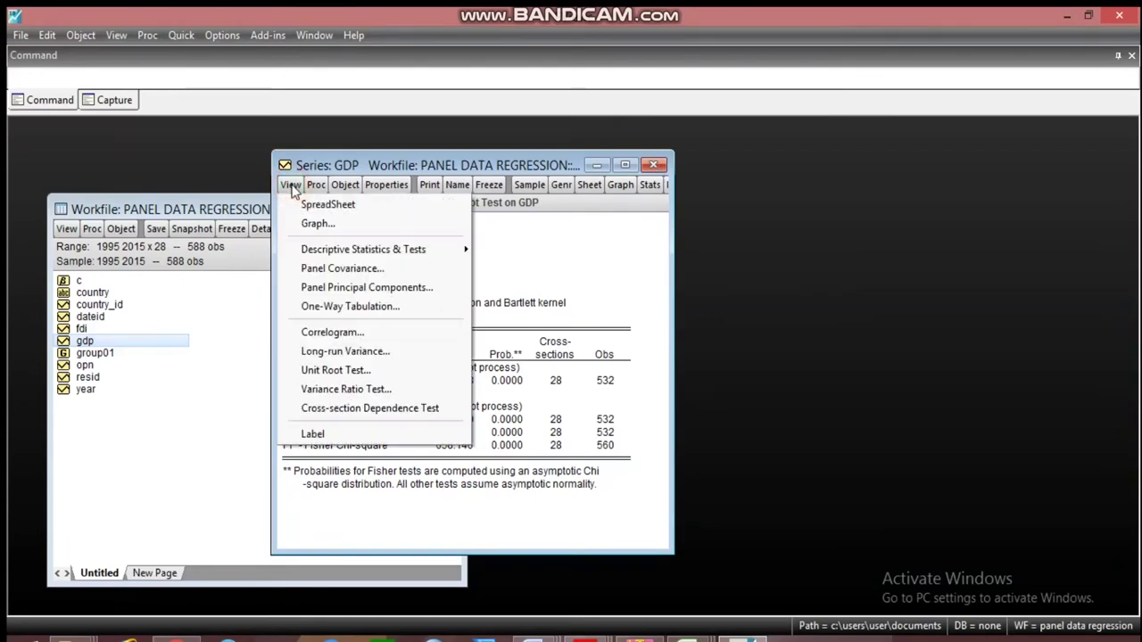
pyautogui.click(310, 225)
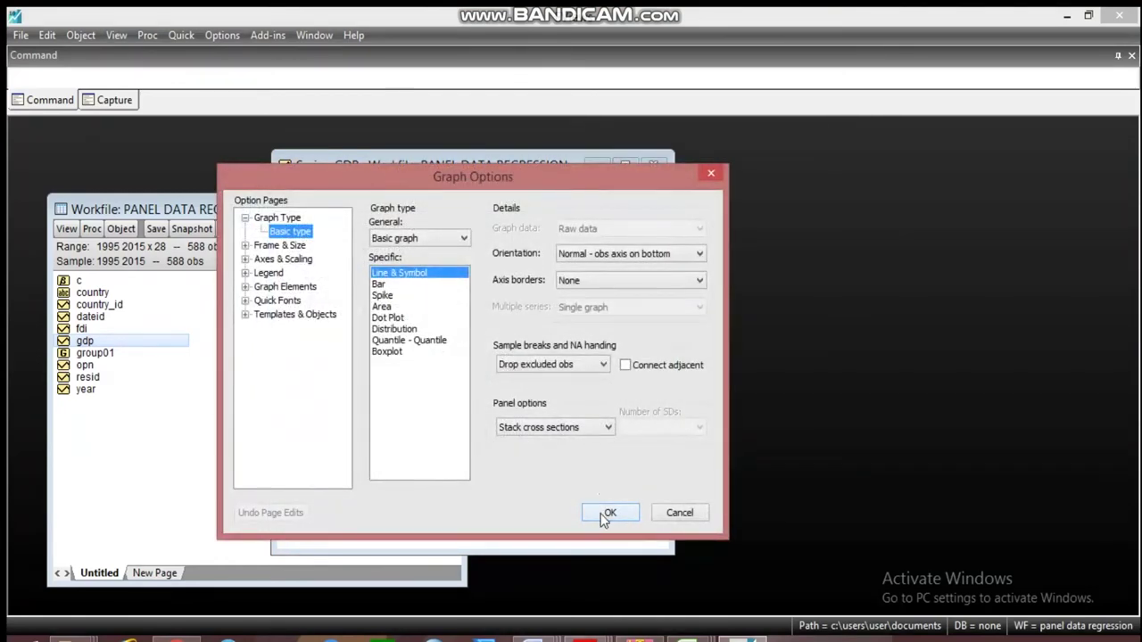
pyautogui.click(606, 518)
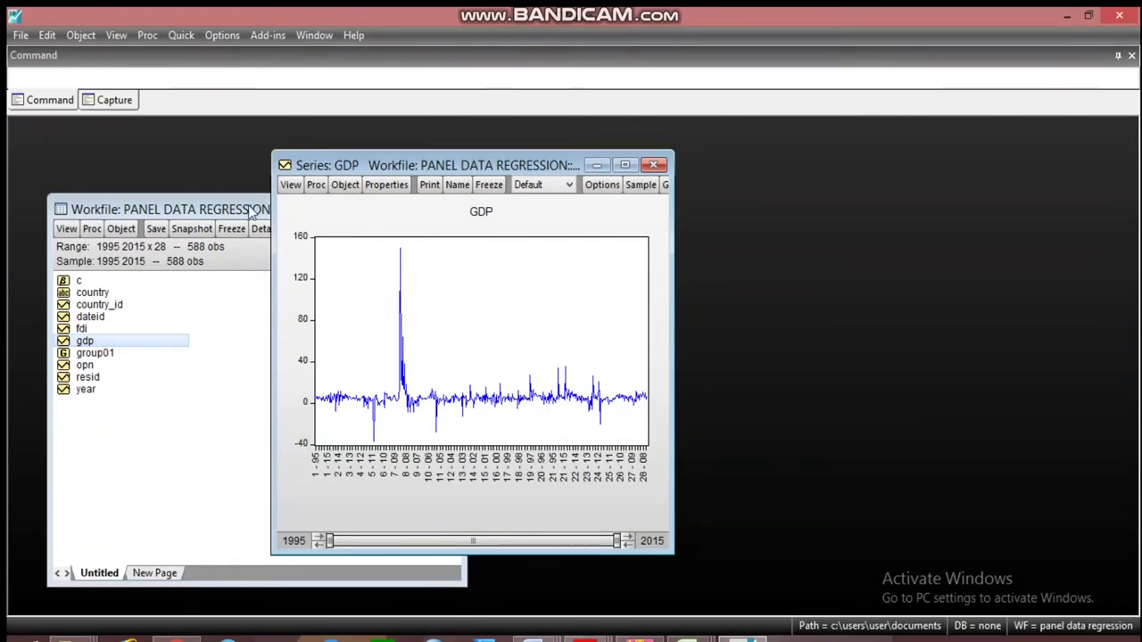
# - Switch the GDP series back to its spreadsheet view and close the series window
pyautogui.click(290, 188)
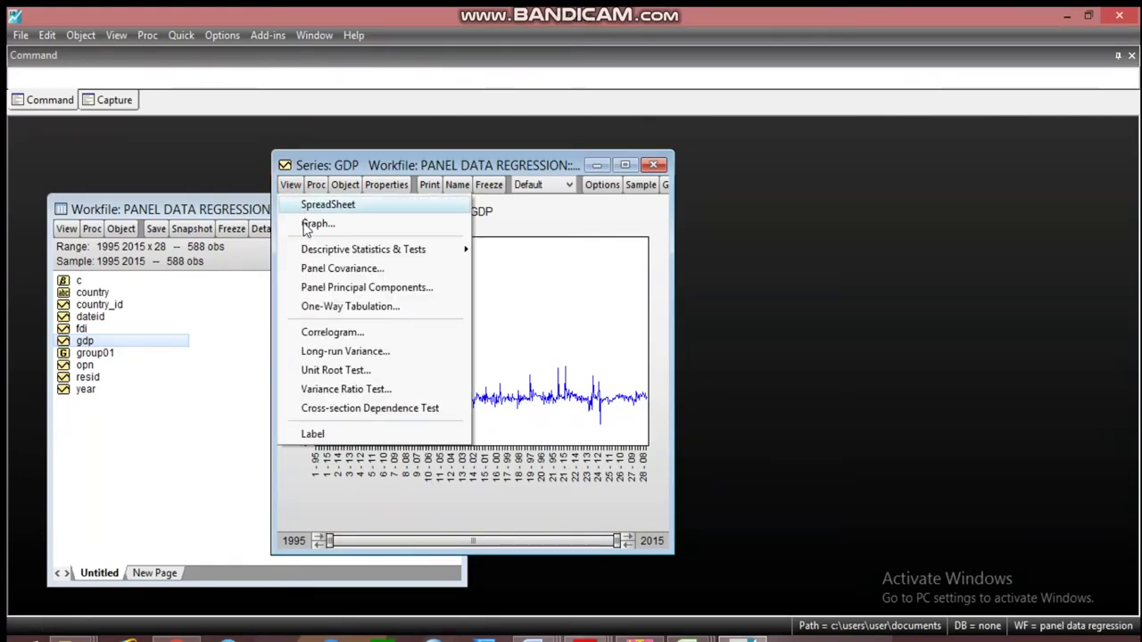
pyautogui.click(304, 206)
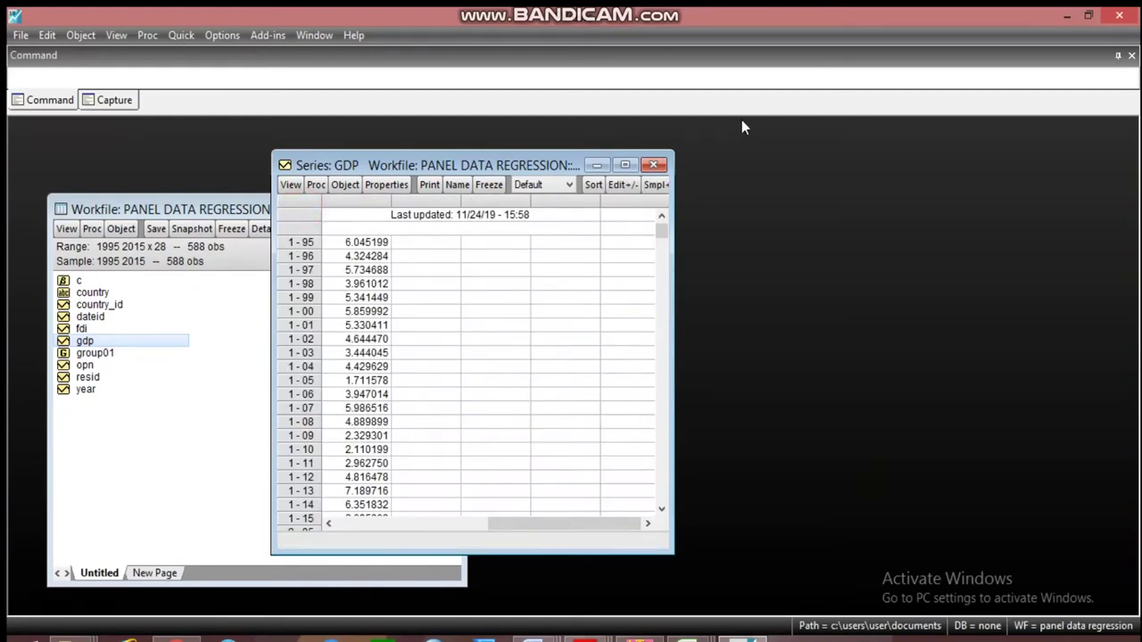
pyautogui.click(655, 164)
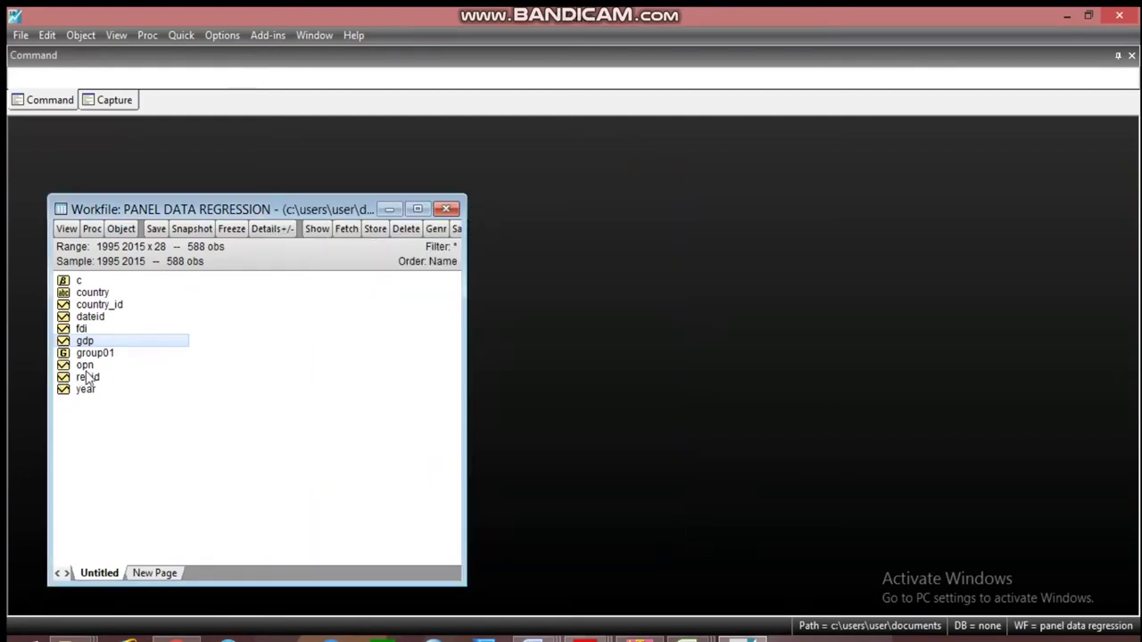
# - Open the opn series and run a Summary panel unit root test on it in level with individual intercept
pyautogui.click(85, 366)
pyautogui.doubleClick(85, 366)
pyautogui.click(221, 153)
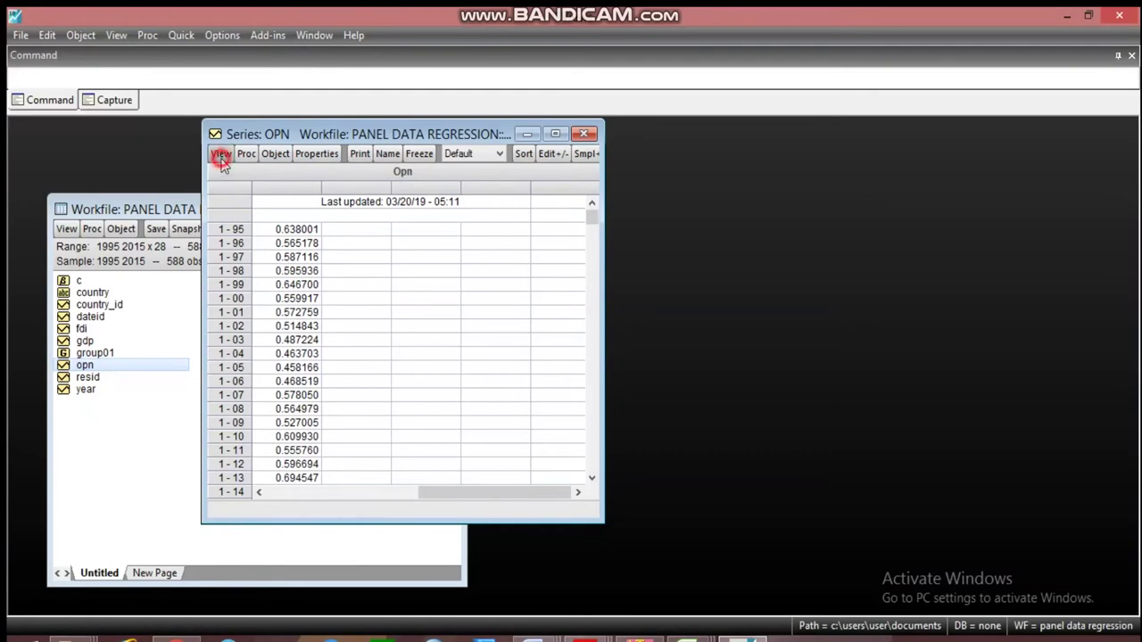
pyautogui.click(270, 339)
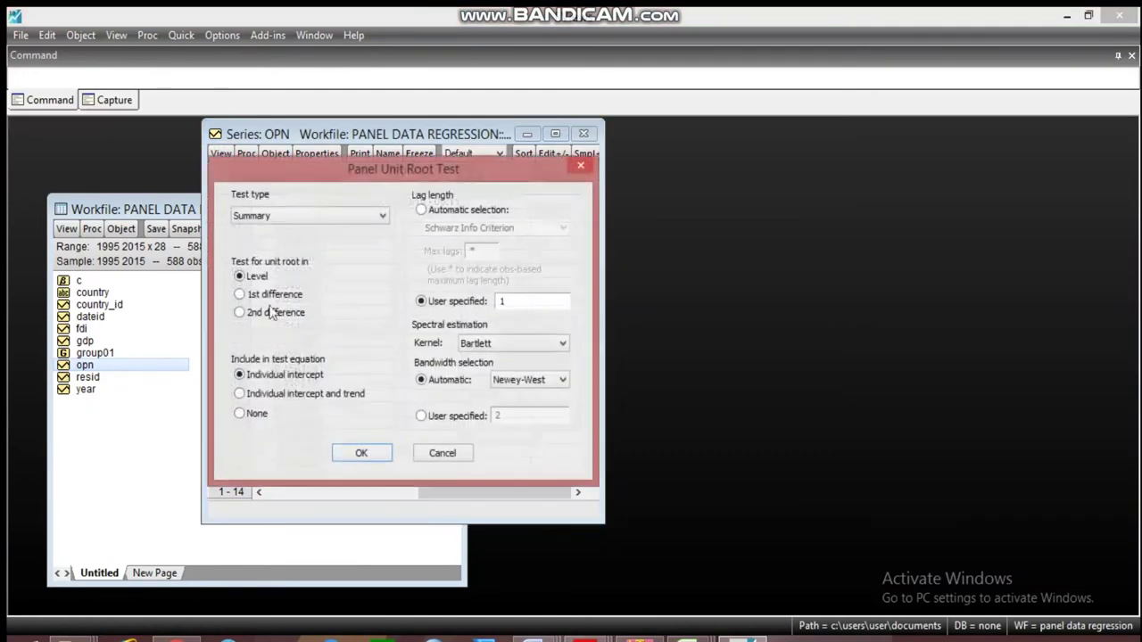
pyautogui.click(355, 456)
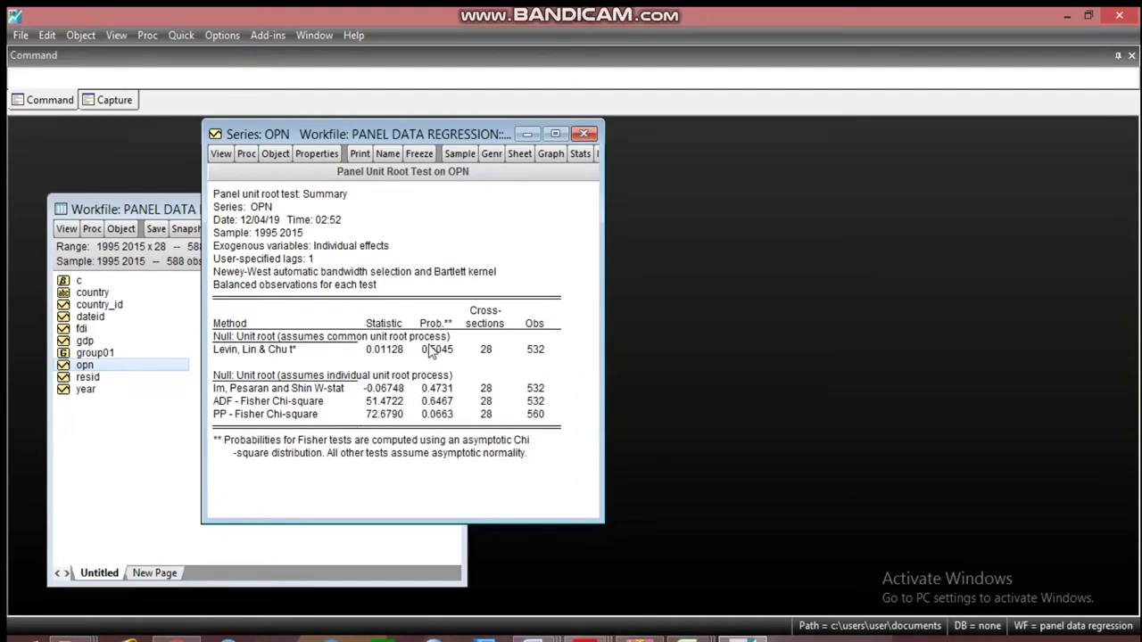
# - Plot the OPN series as a basic Line & Symbol graph with stacked cross sections to inspect its pattern
pyautogui.click(223, 153)
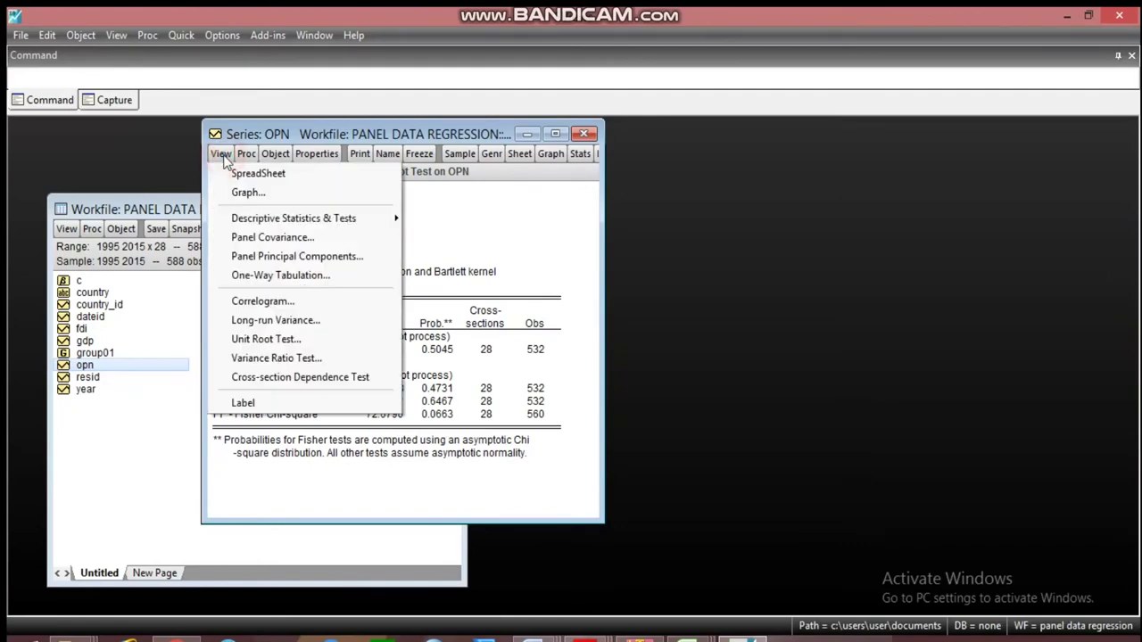
pyautogui.click(243, 191)
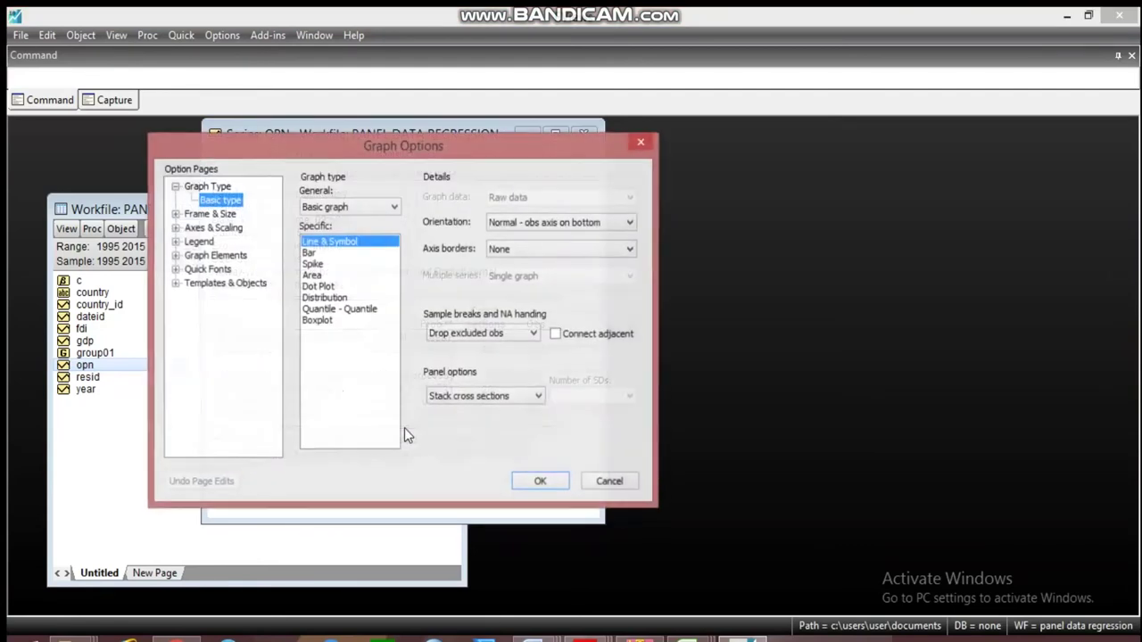
pyautogui.click(535, 484)
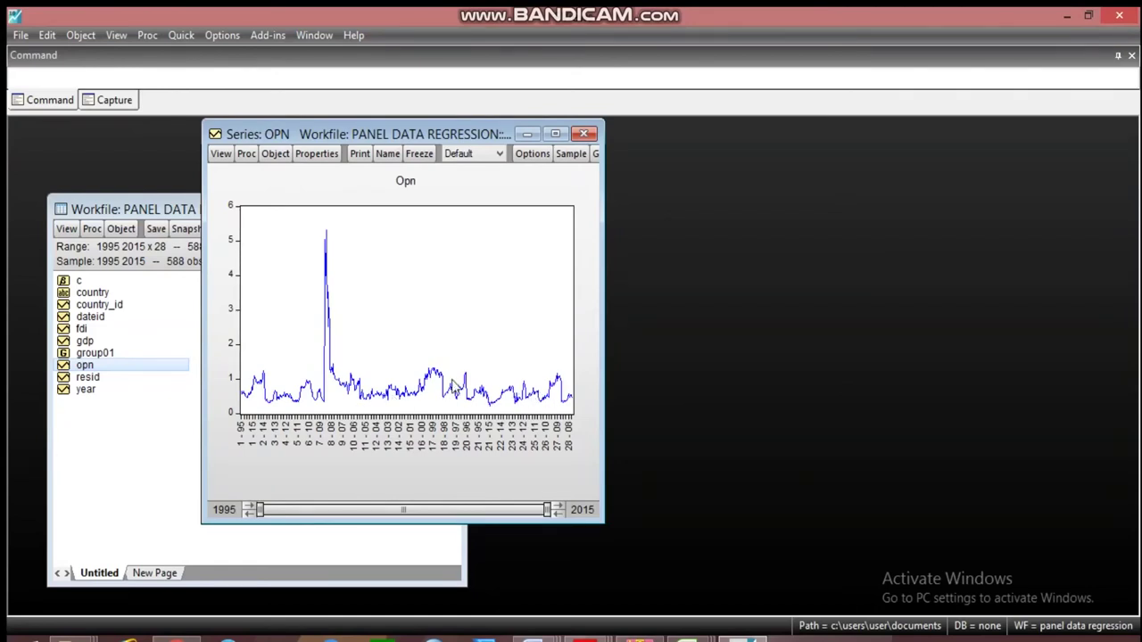
# - Run a Summary panel unit root test on OPN in 1st difference with individual intercept, and return to the workfile
pyautogui.click(222, 157)
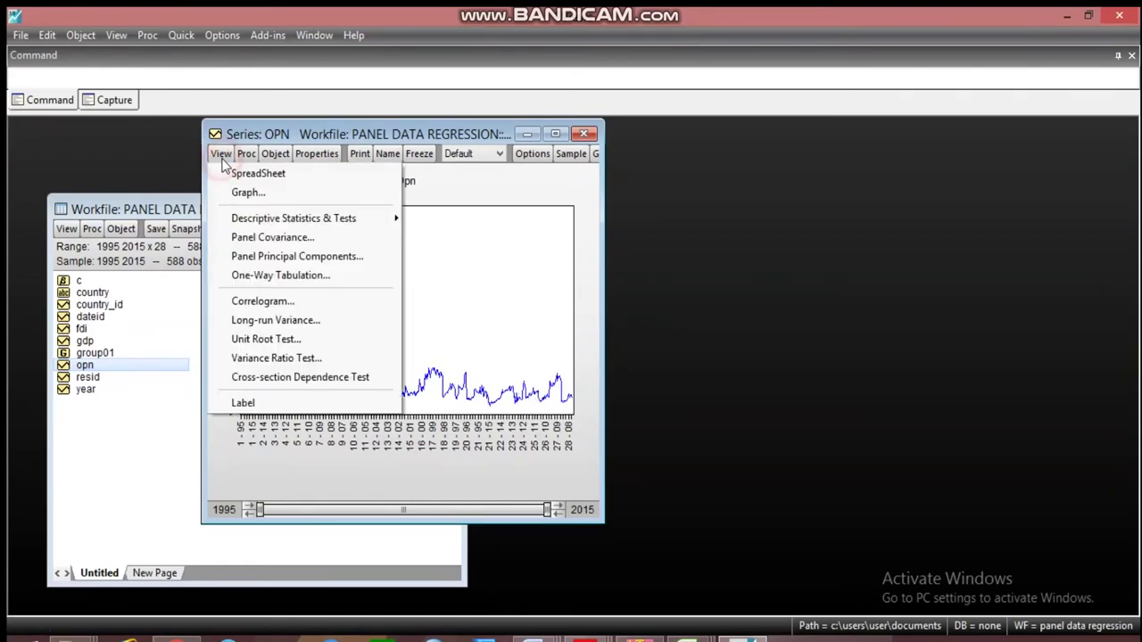
pyautogui.click(278, 346)
pyautogui.click(239, 293)
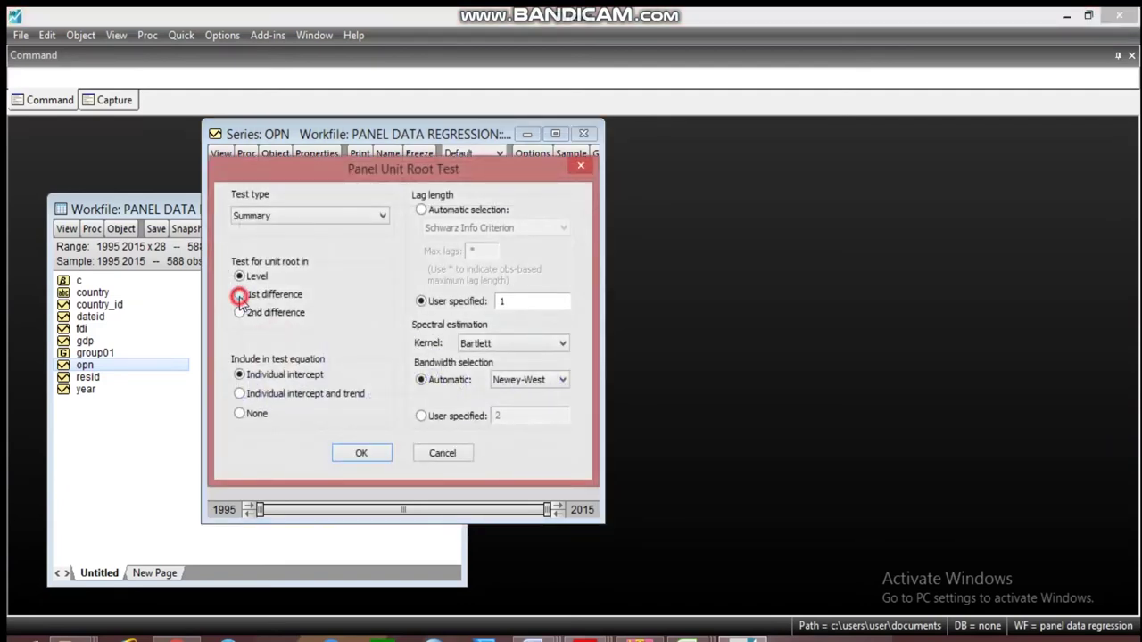
pyautogui.click(360, 454)
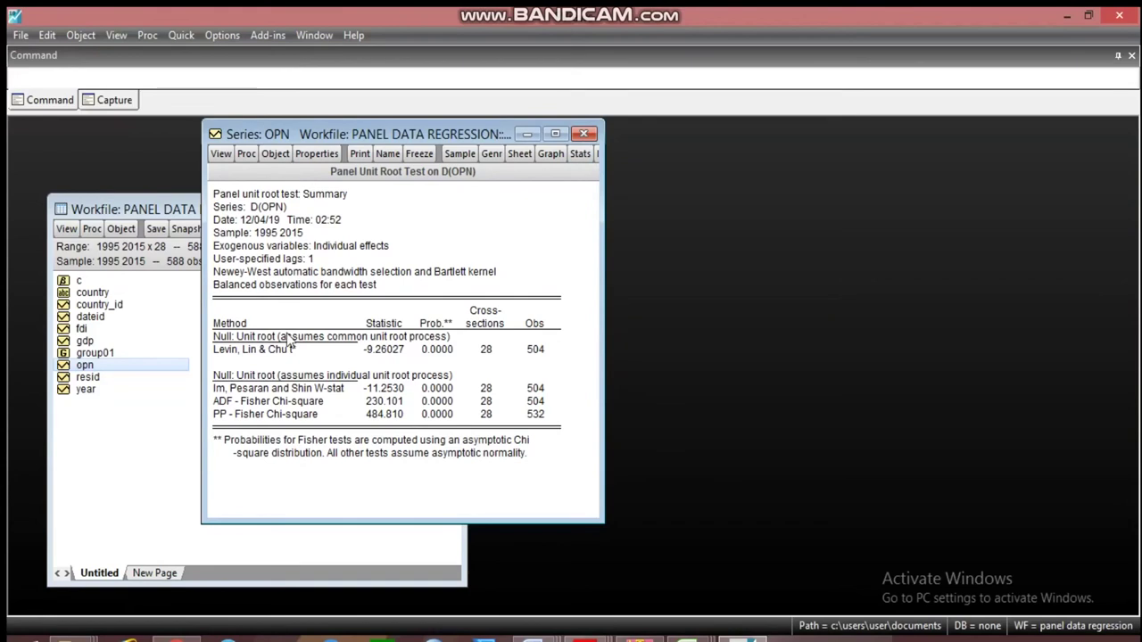
pyautogui.click(85, 328)
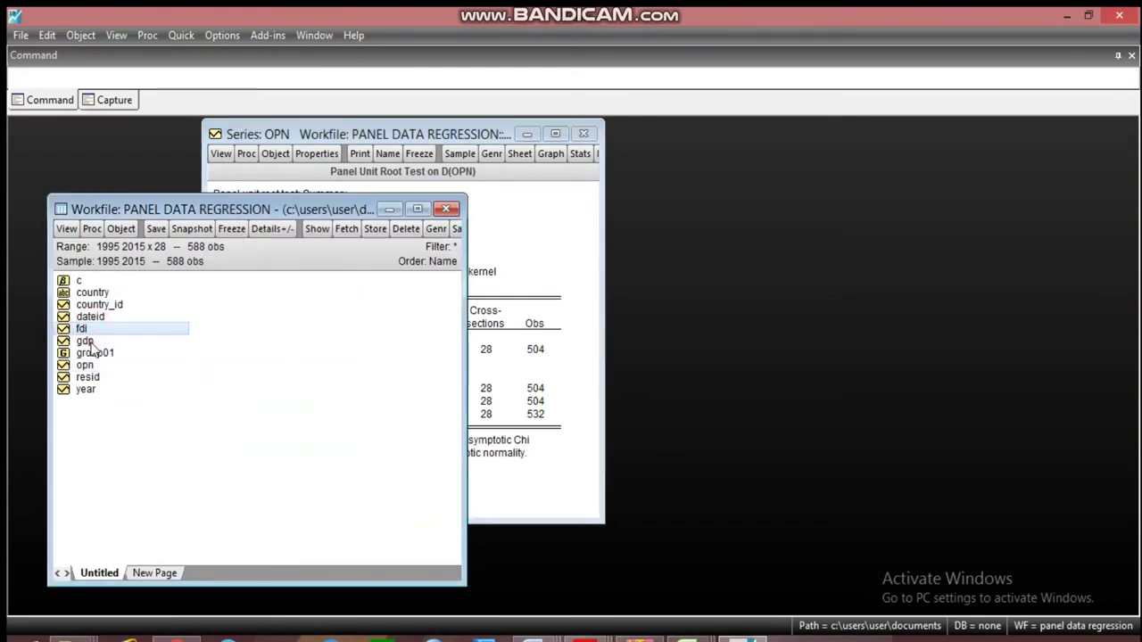
# - Return to the D(OPN) test output and examine the Levin, Lin & Chu, Im-Pesaran-Shin, ADF-Fisher and PP-Fisher statistics
pyautogui.click(90, 342)
pyautogui.click(81, 328)
pyautogui.click(85, 341)
pyautogui.click(562, 217)
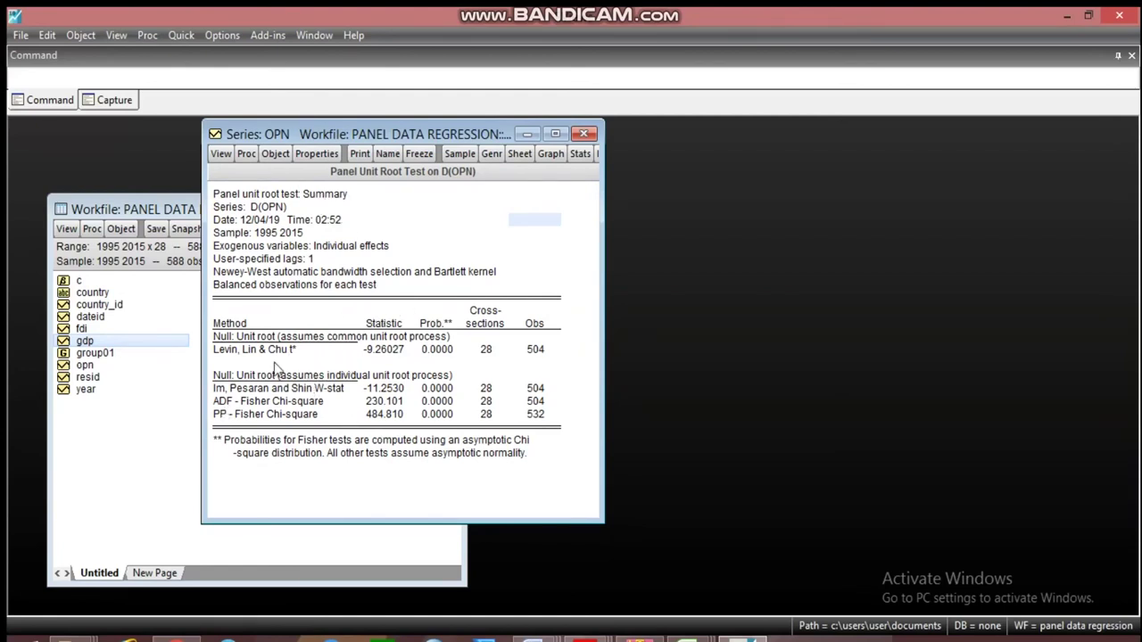
pyautogui.click(380, 349)
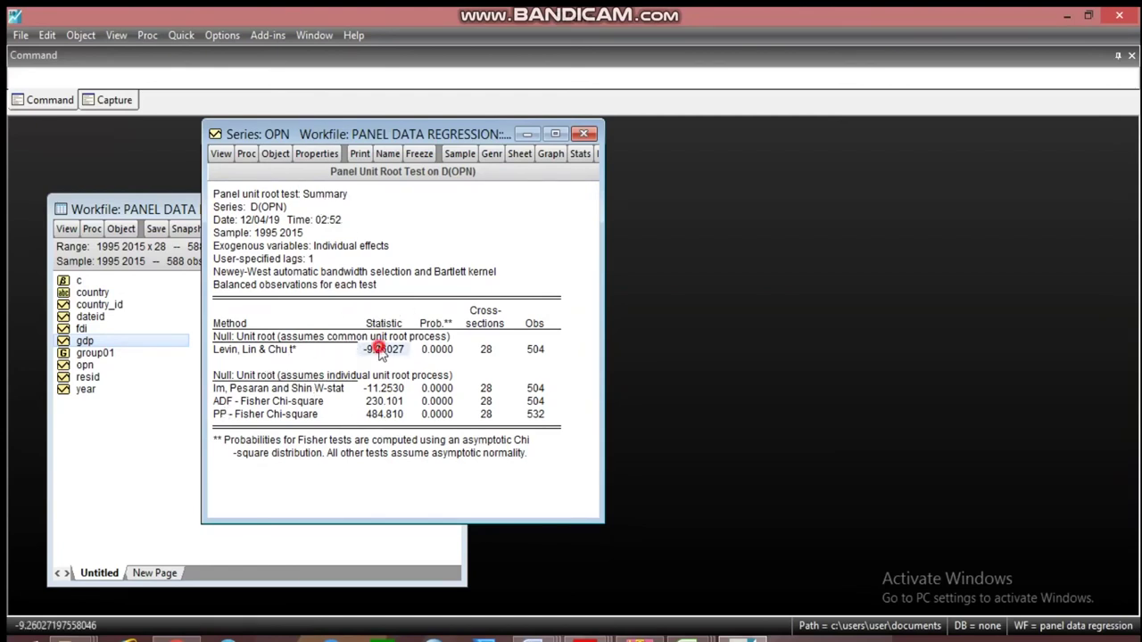
pyautogui.click(386, 389)
pyautogui.moveTo(386, 416); pyautogui.dragTo(383, 401)
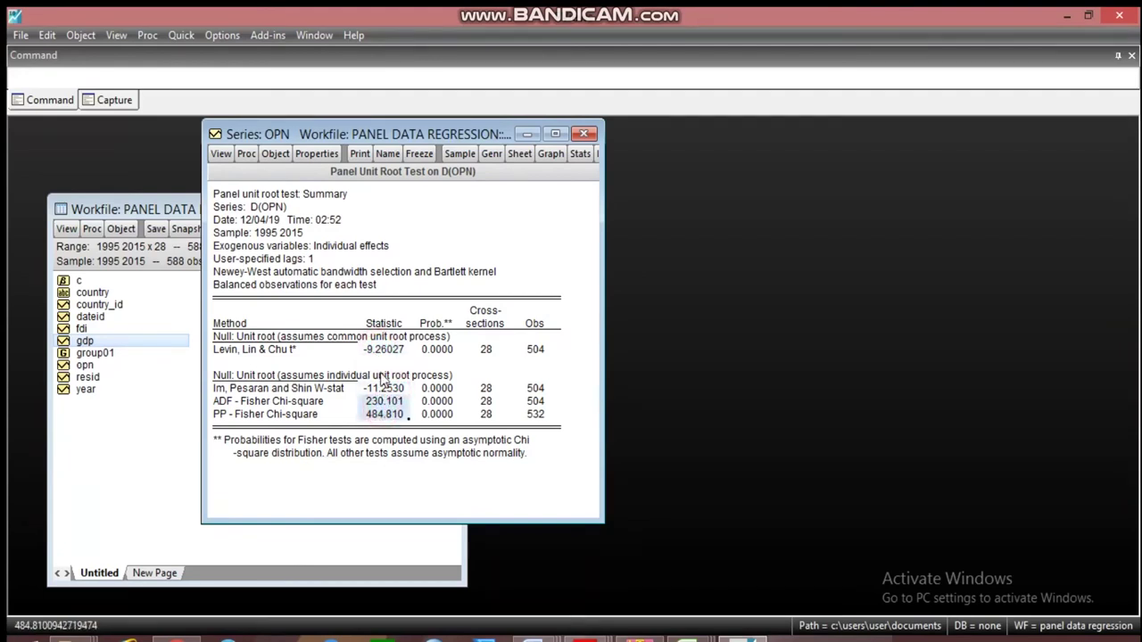
pyautogui.click(378, 353)
pyautogui.click(382, 389)
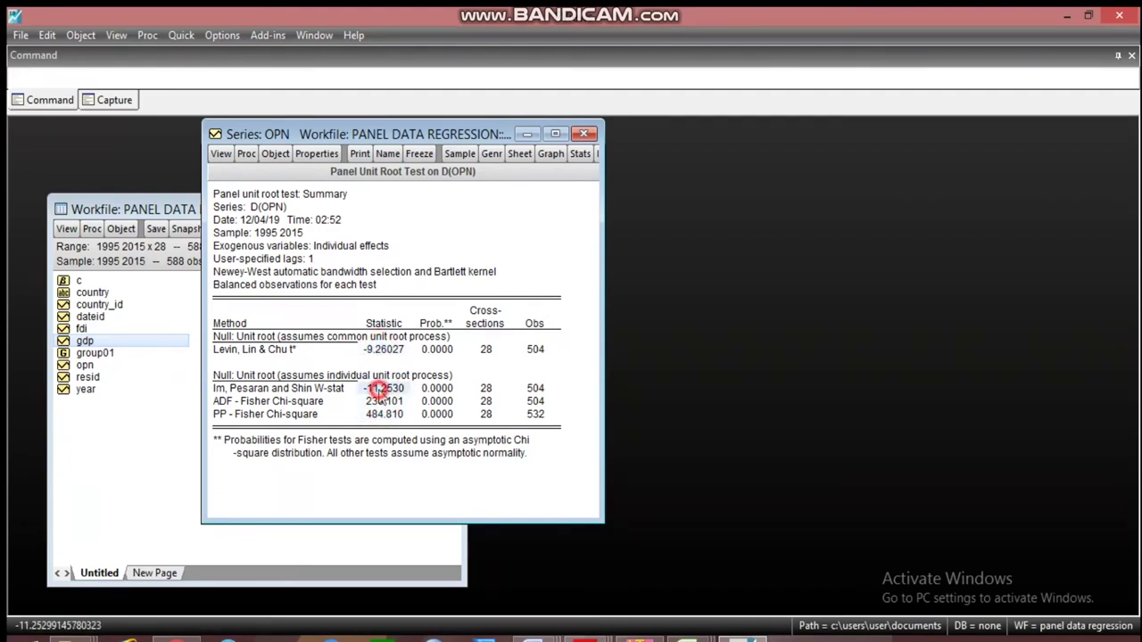
pyautogui.click(384, 402)
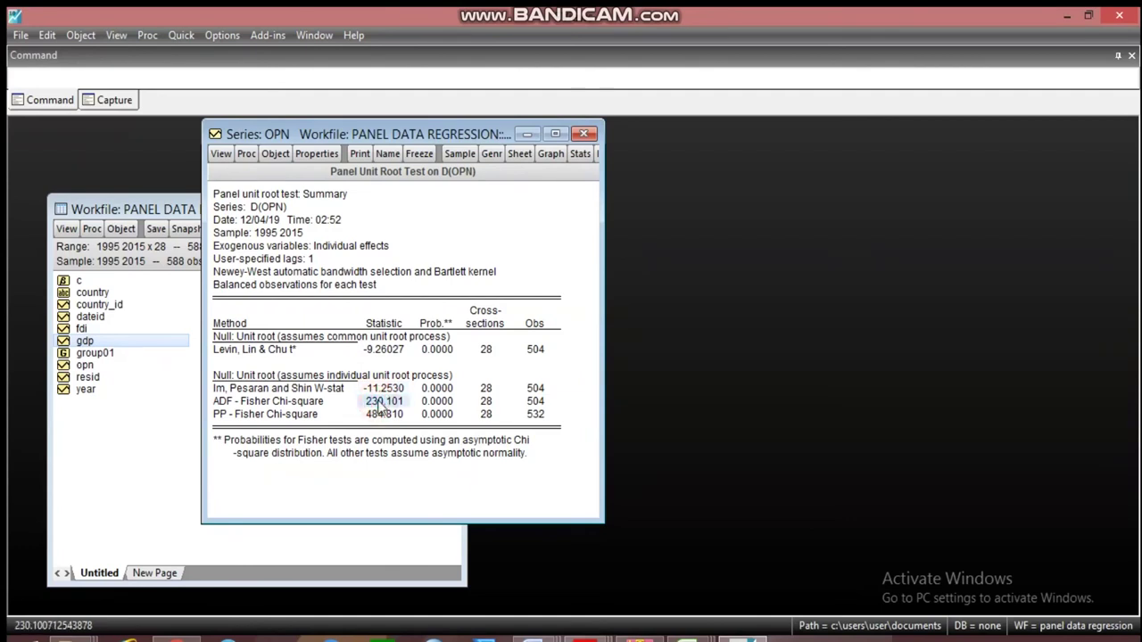
pyautogui.click(386, 351)
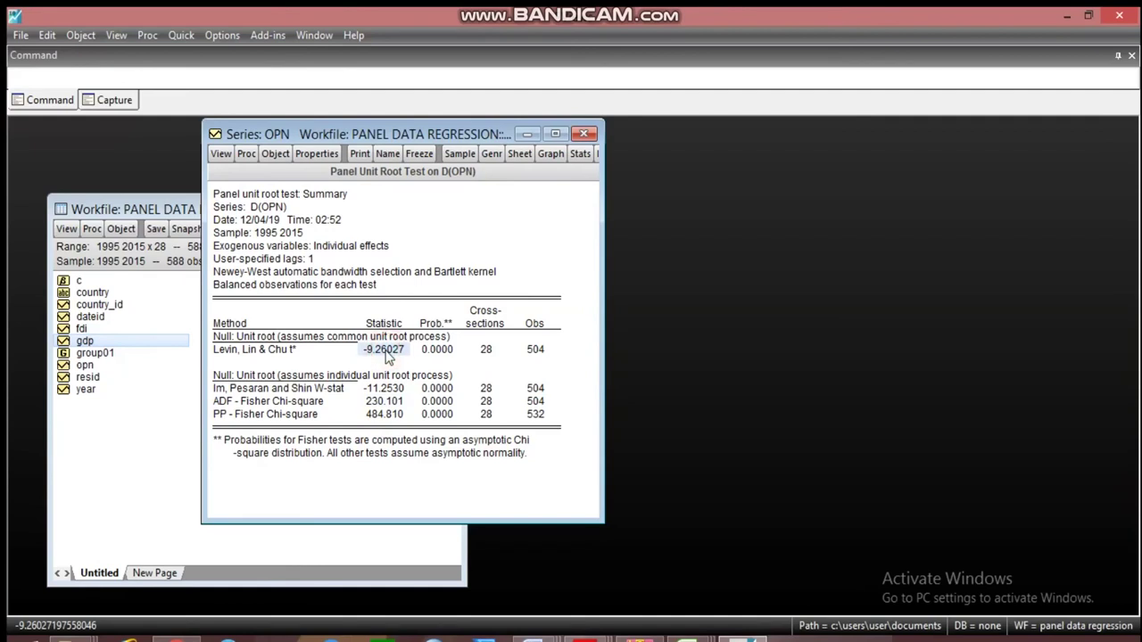
# - Close the OPN series window and widen the workfile window so its whole toolbar fits
pyautogui.click(584, 135)
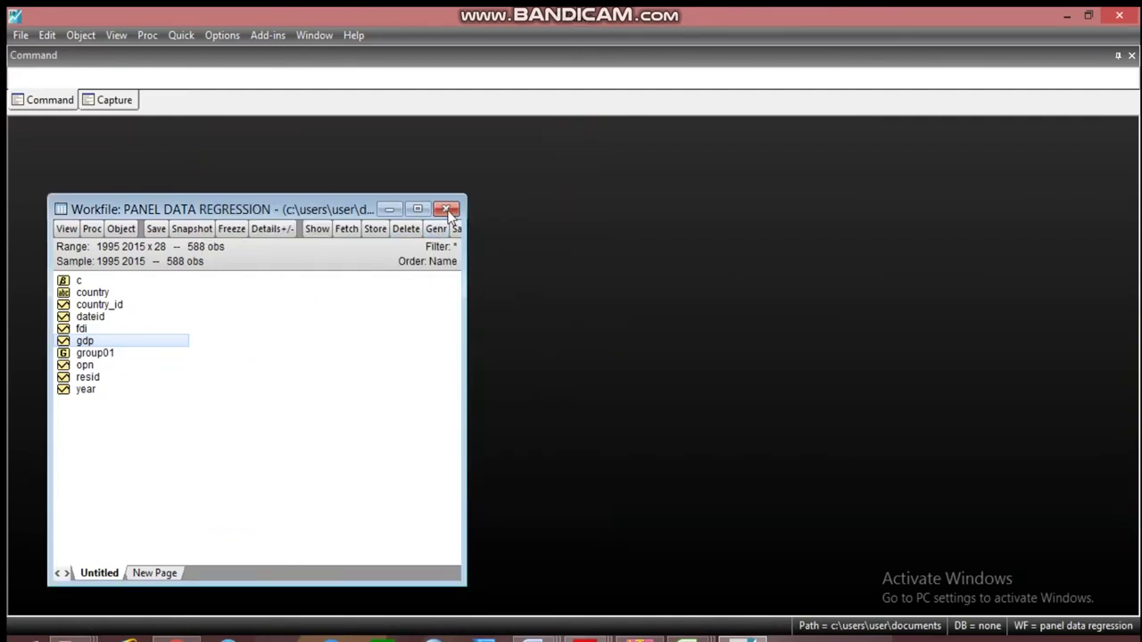
pyautogui.moveTo(465, 326); pyautogui.dragTo(583, 330)
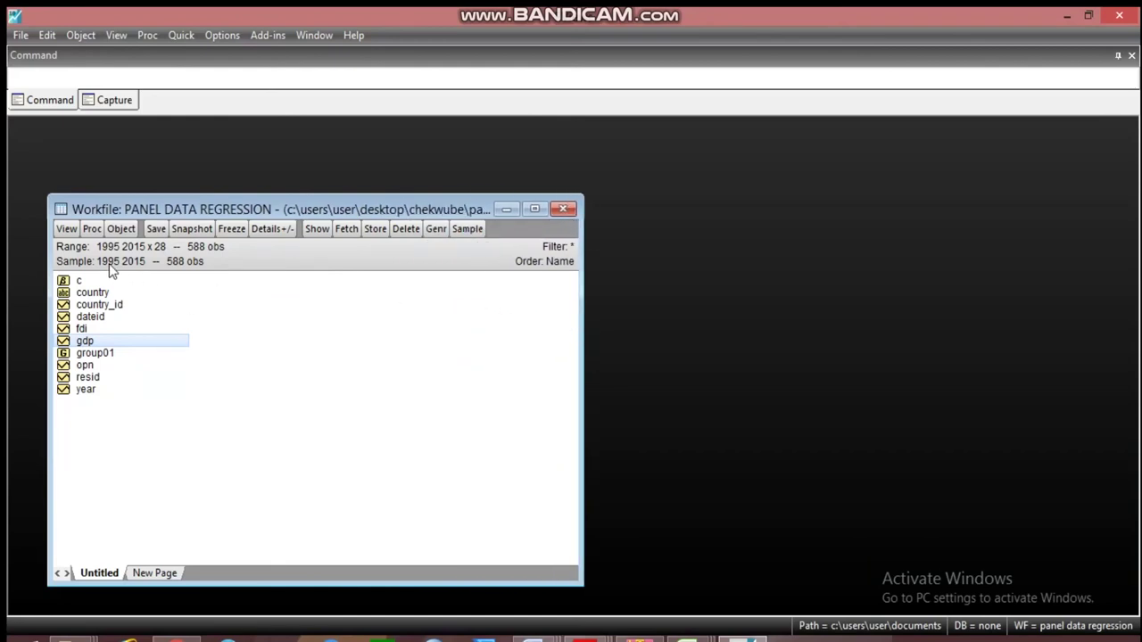